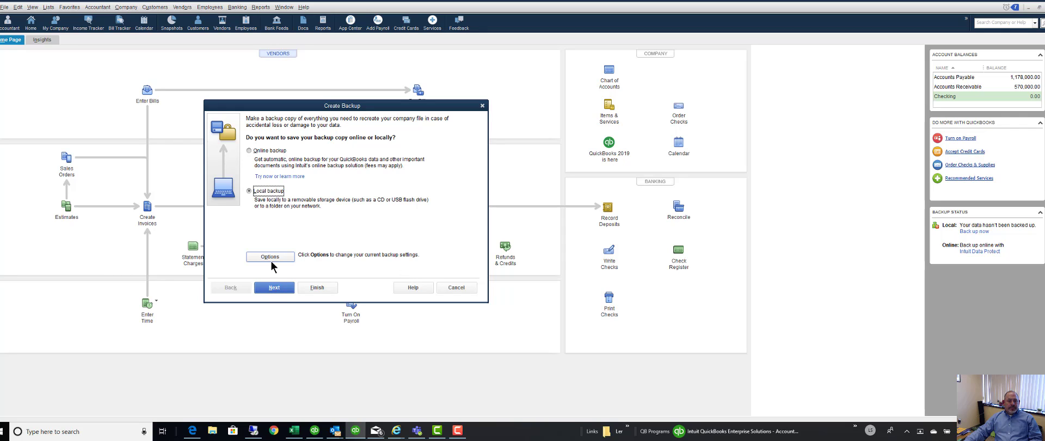
# Set the local backup options to No verification, keeping the Desktop folder as the backup location
pyautogui.click(270, 255)
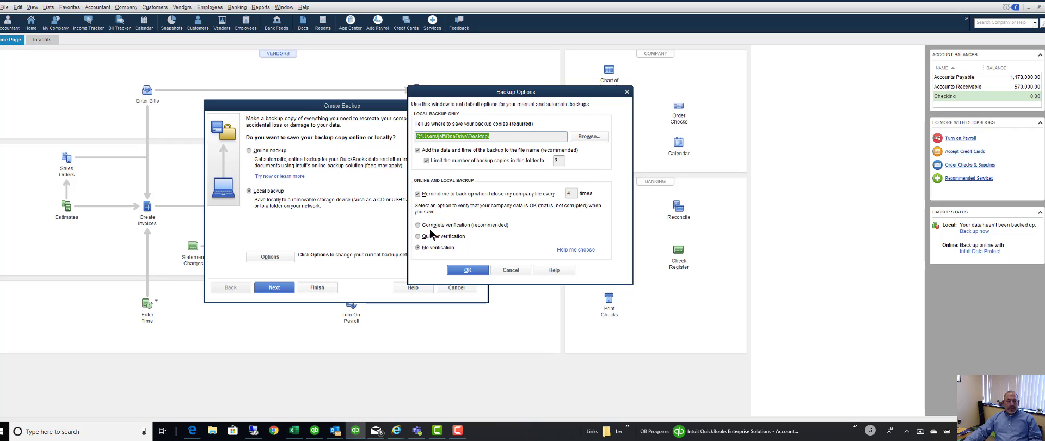
pyautogui.click(437, 246)
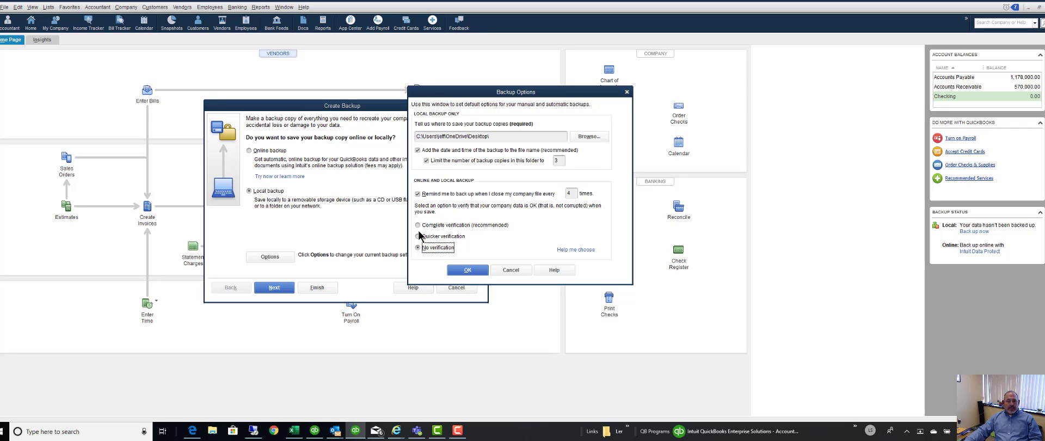
pyautogui.click(418, 225)
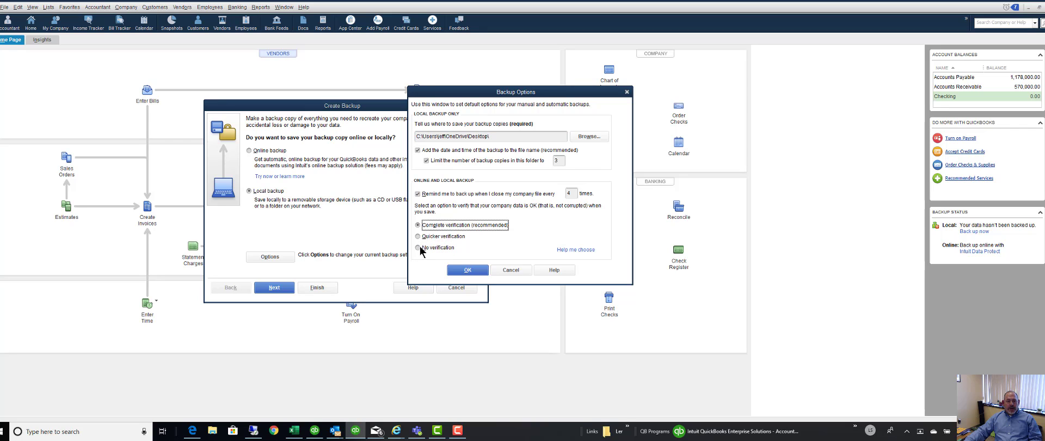
pyautogui.click(419, 248)
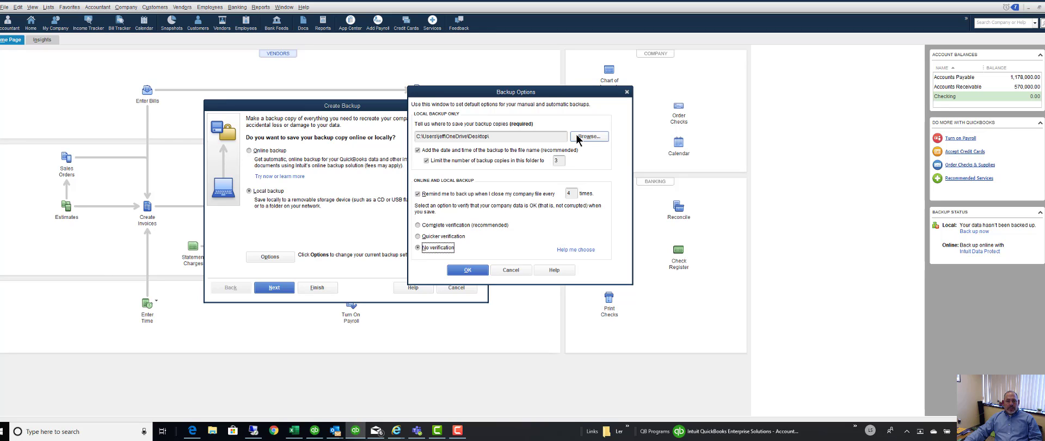
pyautogui.moveTo(434, 136); pyautogui.dragTo(498, 137)
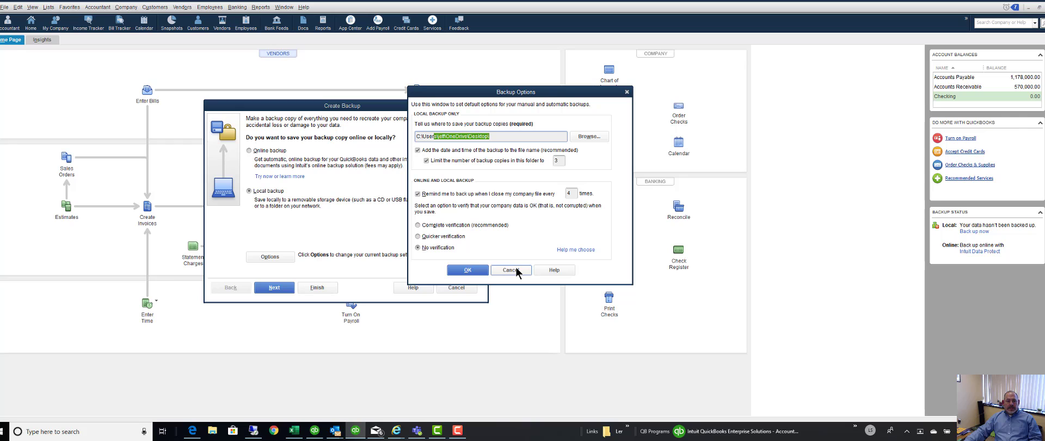
pyautogui.click(472, 270)
# Proceed with saving a local backup copy now as far as the Desktop save location, and cancel the backup
pyautogui.click(274, 287)
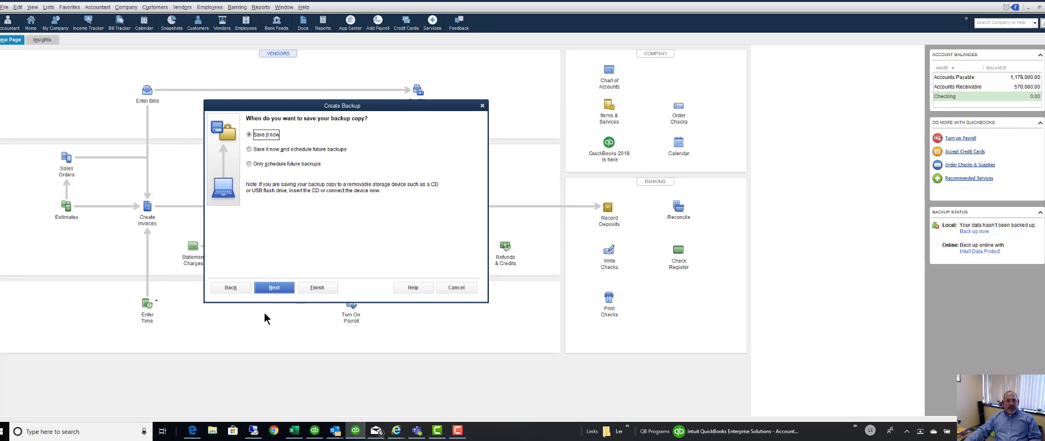
pyautogui.click(276, 287)
pyautogui.press('Return')
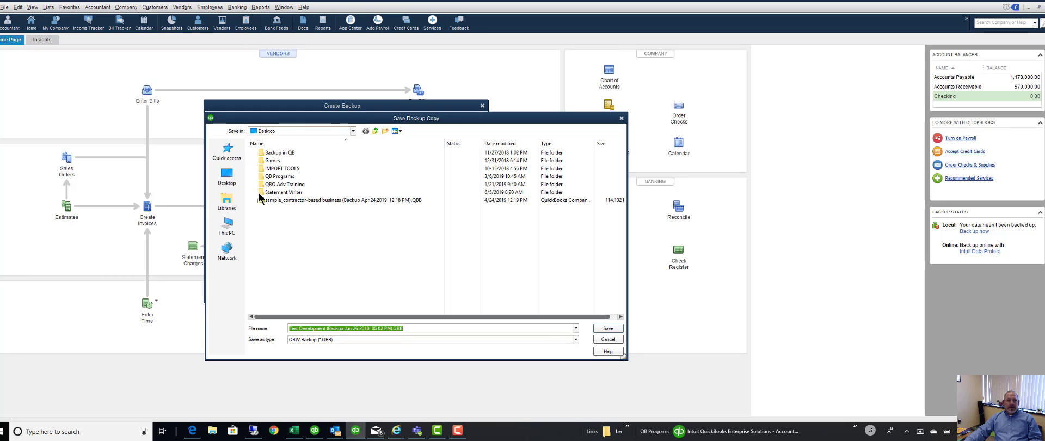
pyautogui.click(607, 340)
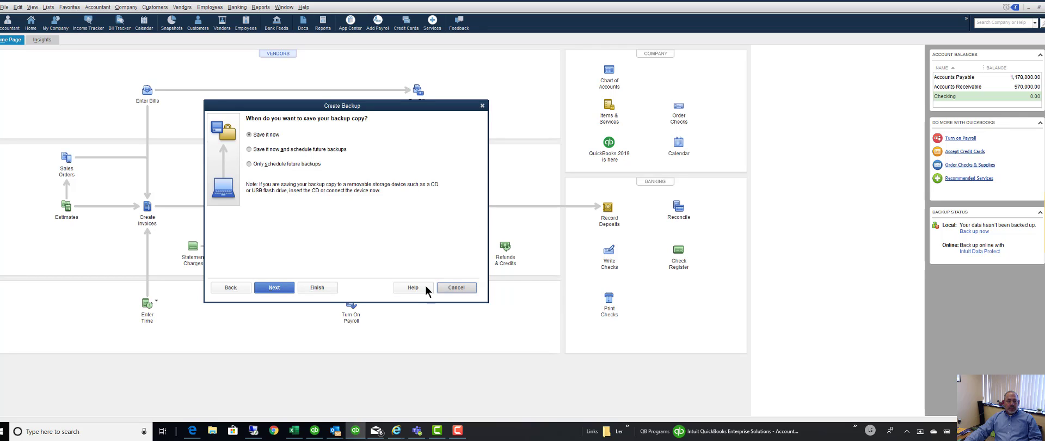
pyautogui.click(446, 288)
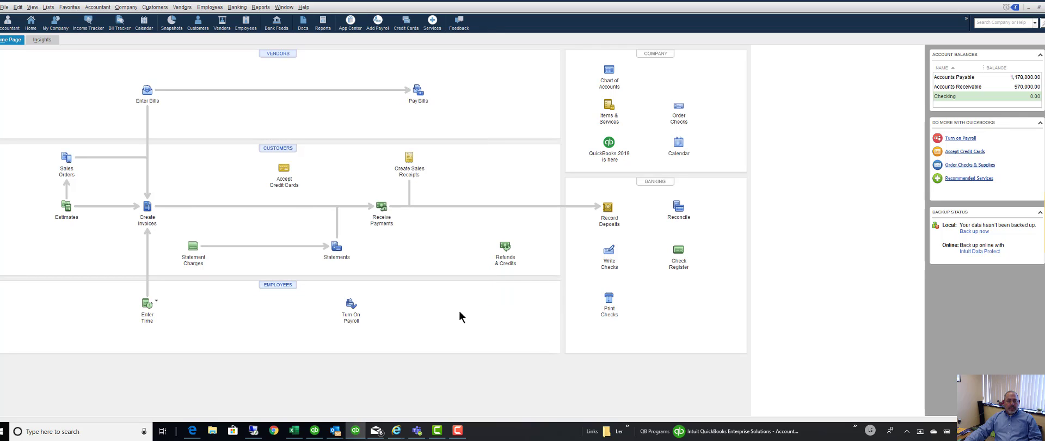
# Start restoring a company file from a backup copy stored locally
pyautogui.click(8, 8)
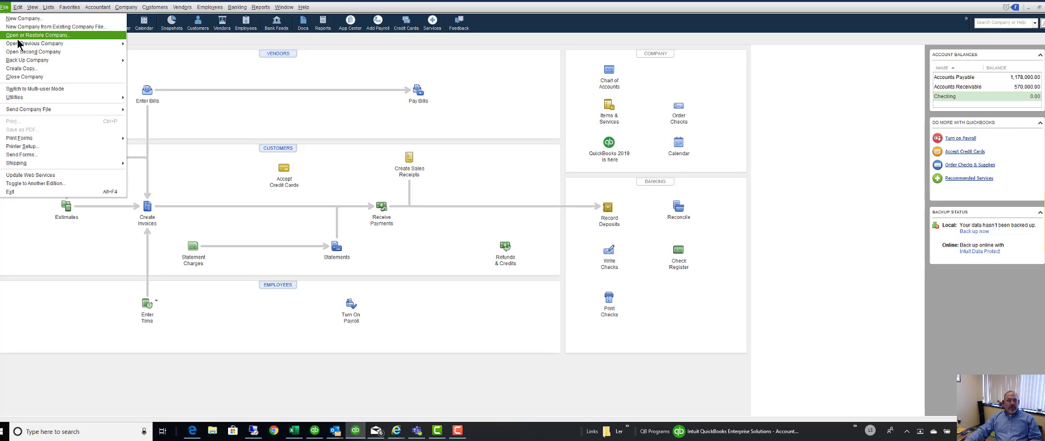
pyautogui.click(67, 35)
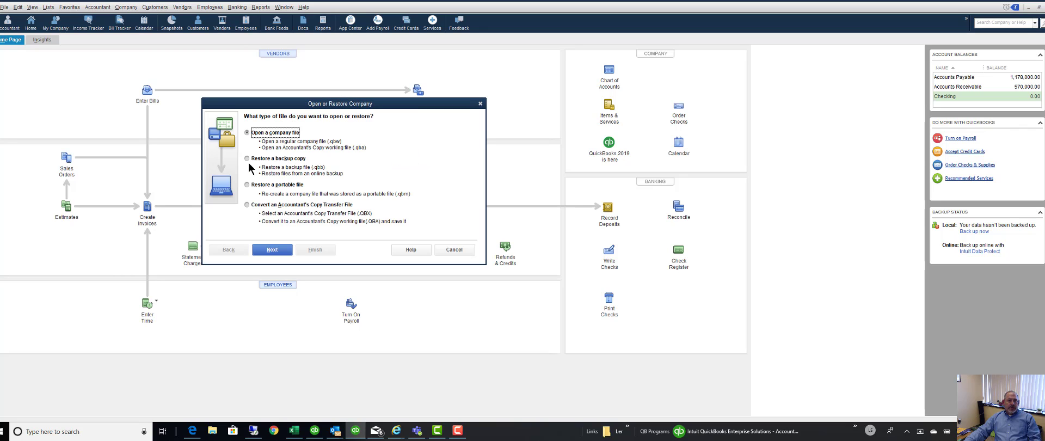
pyautogui.click(247, 159)
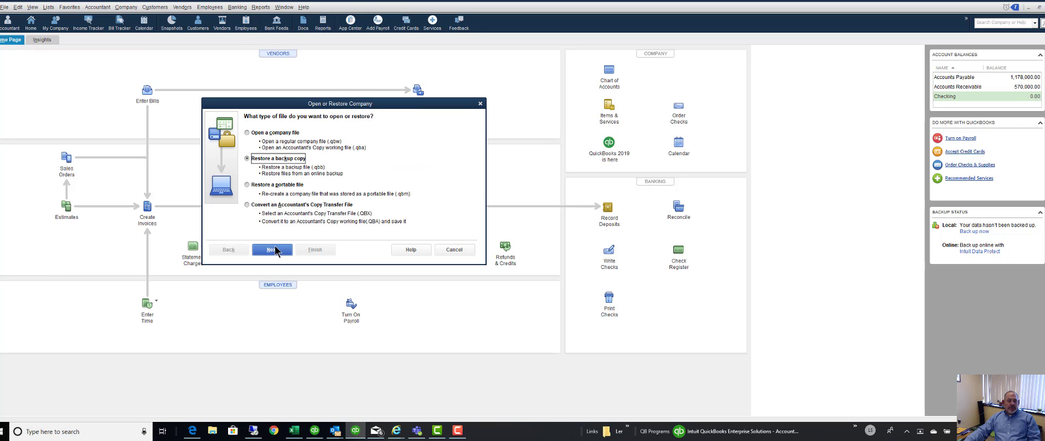
pyautogui.click(275, 250)
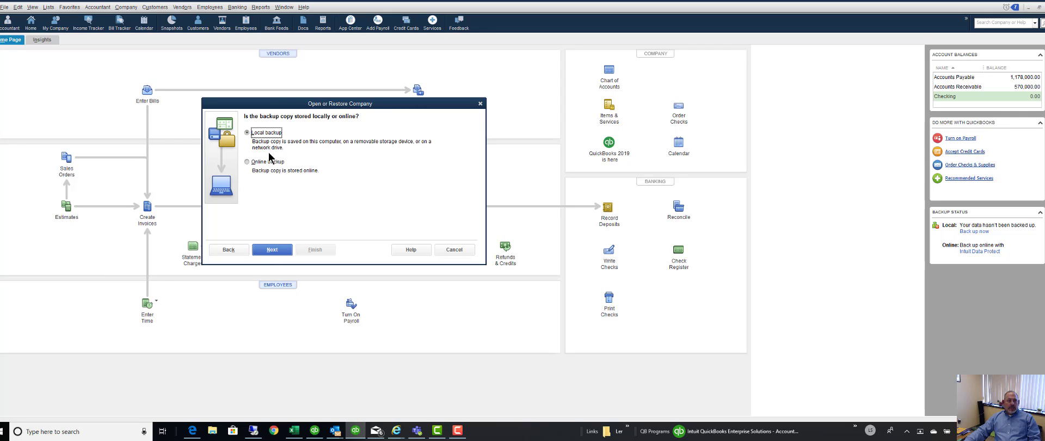
pyautogui.click(270, 251)
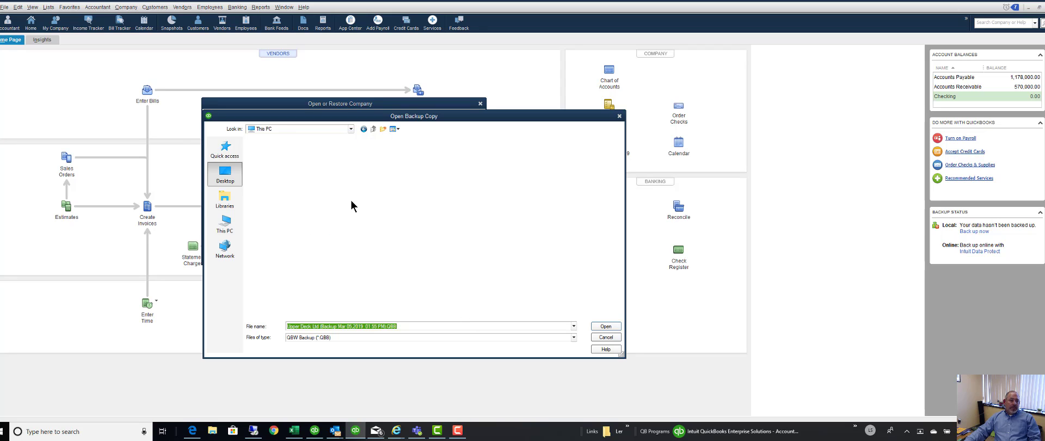
# Browse the drives and folders available for locating the backup file, and cancel the restore
pyautogui.click(351, 130)
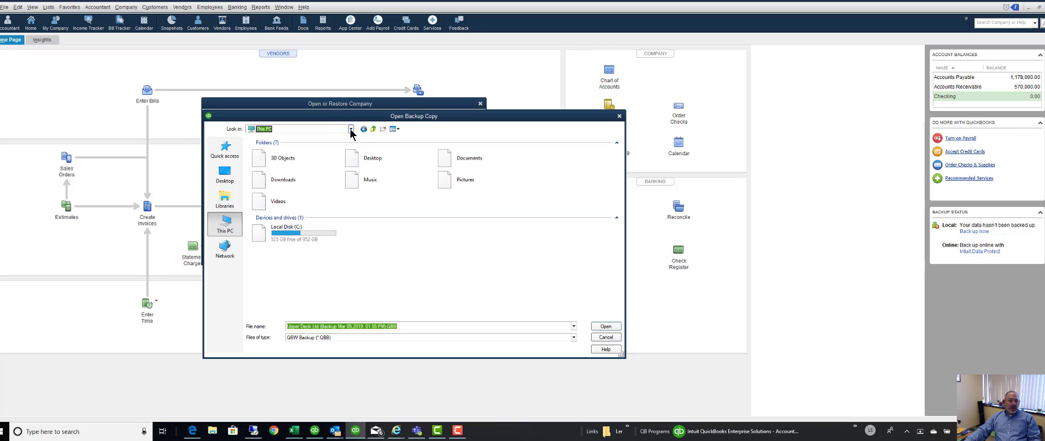
pyautogui.click(286, 226)
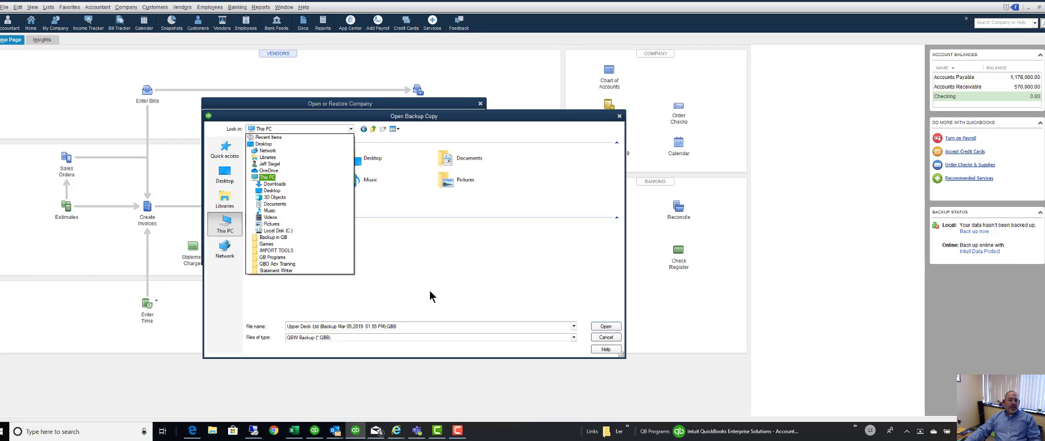
pyautogui.click(602, 337)
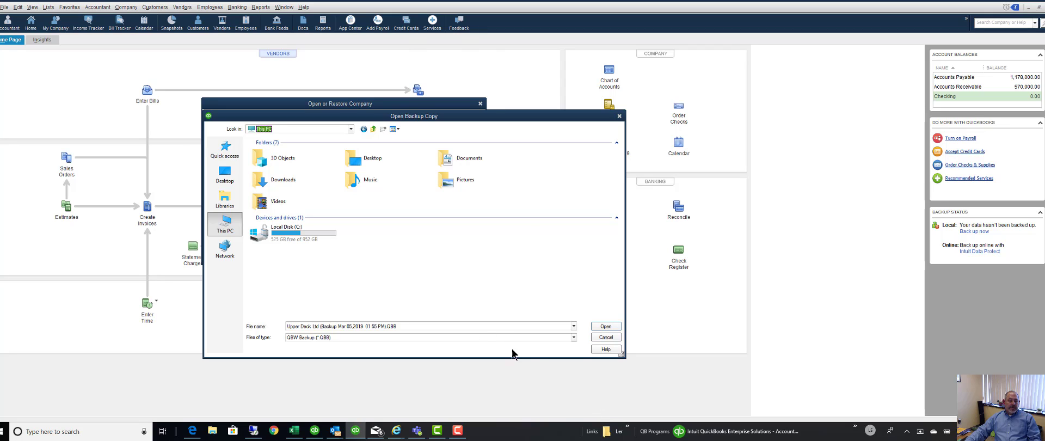
pyautogui.click(603, 338)
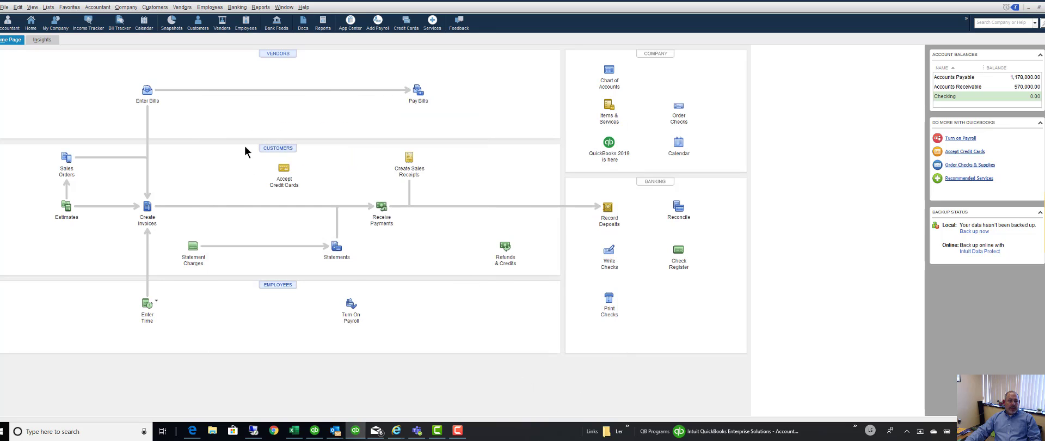
# Start condensing the company data, removing transactions outside the date range 01/01/2018 to 12/31/2018
pyautogui.click(4, 7)
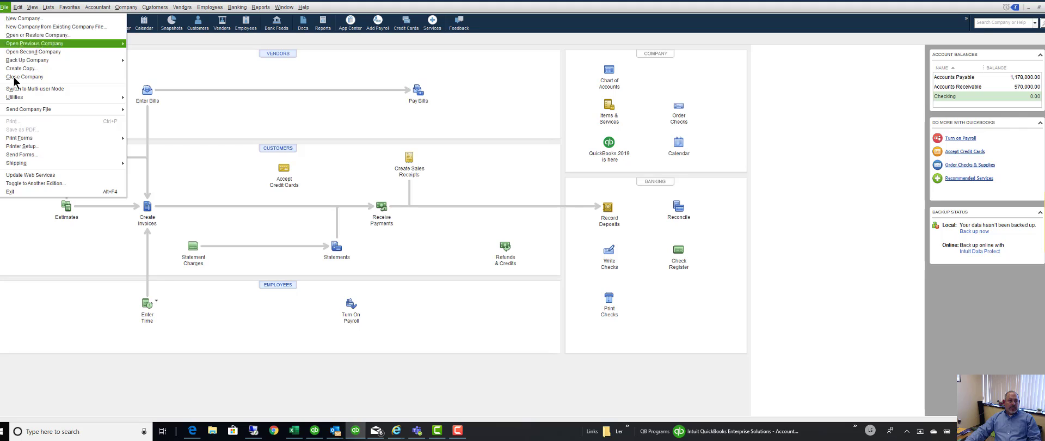
pyautogui.moveTo(22, 96)
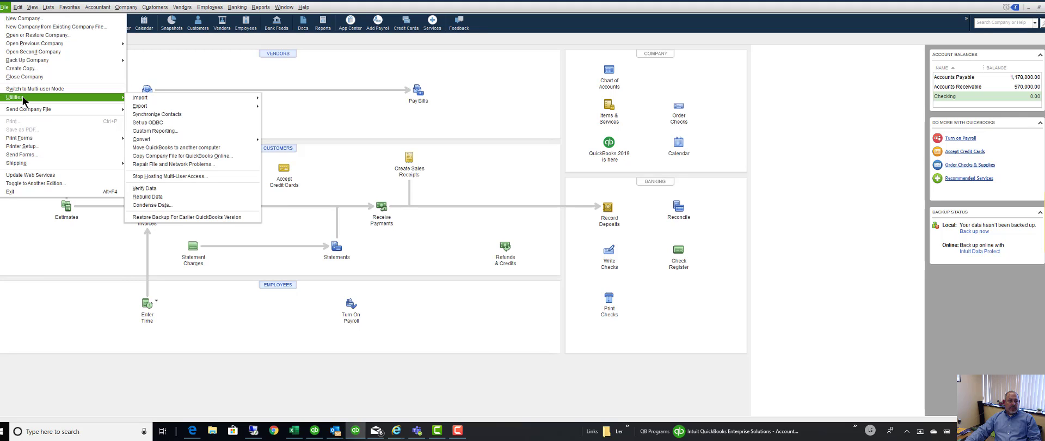
pyautogui.click(172, 205)
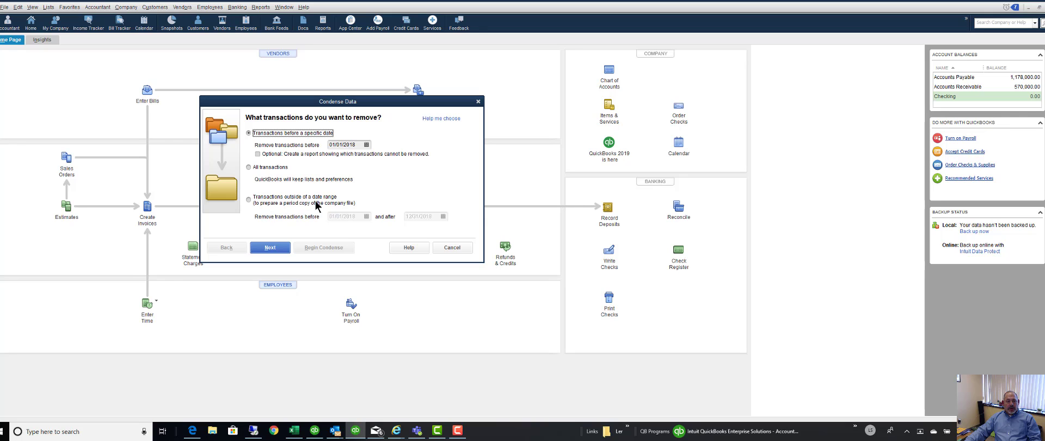
pyautogui.click(248, 200)
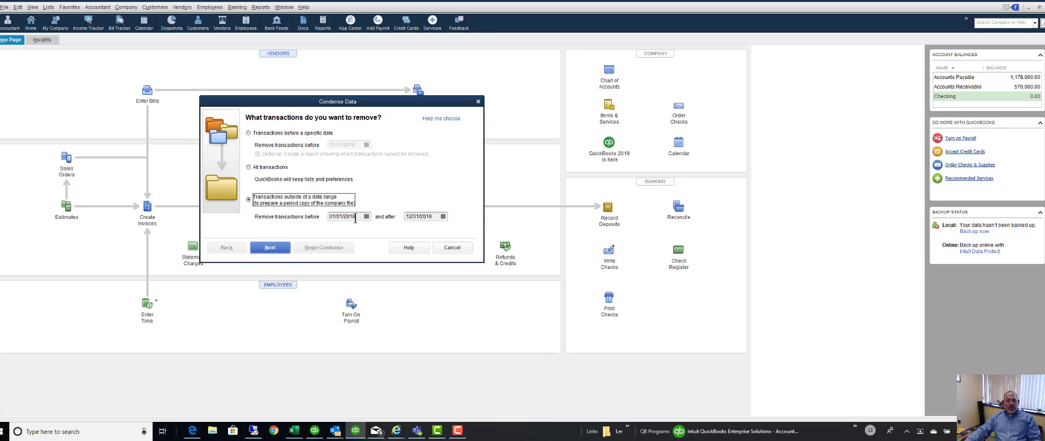
pyautogui.moveTo(355, 218); pyautogui.dragTo(325, 220)
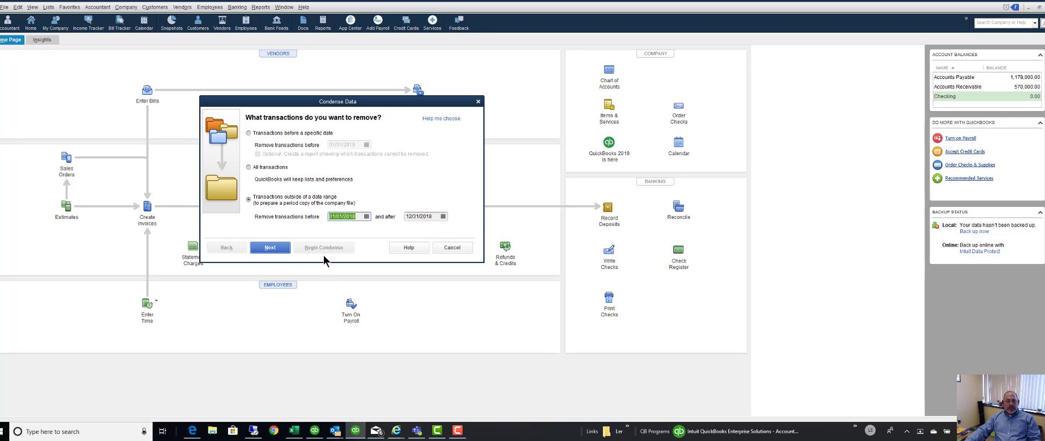
pyautogui.click(434, 215)
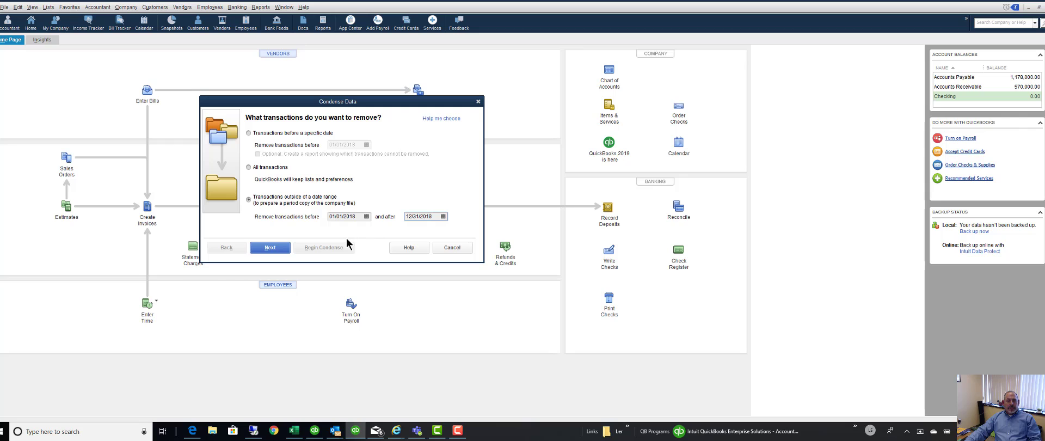
pyautogui.click(283, 251)
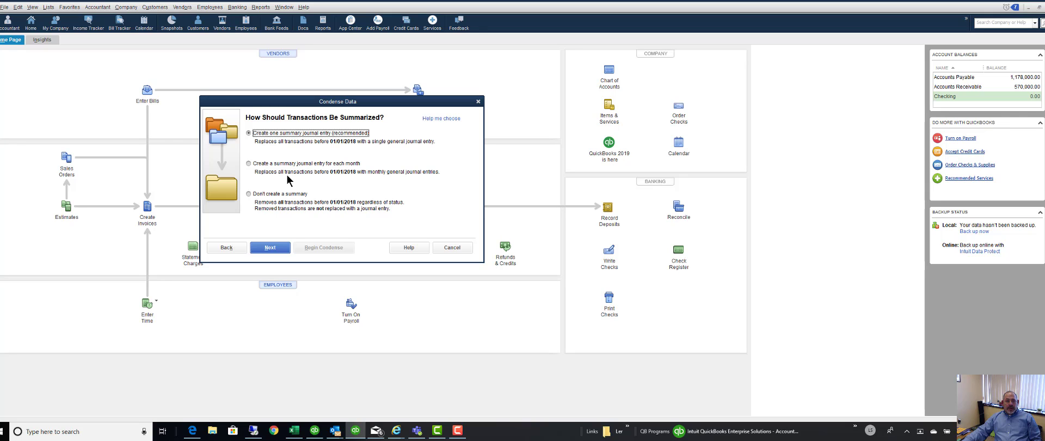
# Set the condense to create no summary and remove unused entries from all lists, and cancel before it begins
pyautogui.click(248, 194)
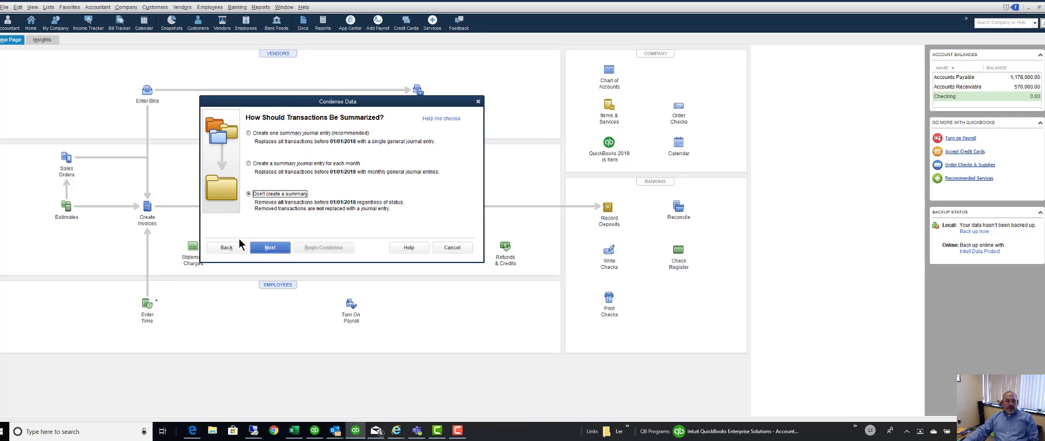
pyautogui.click(275, 247)
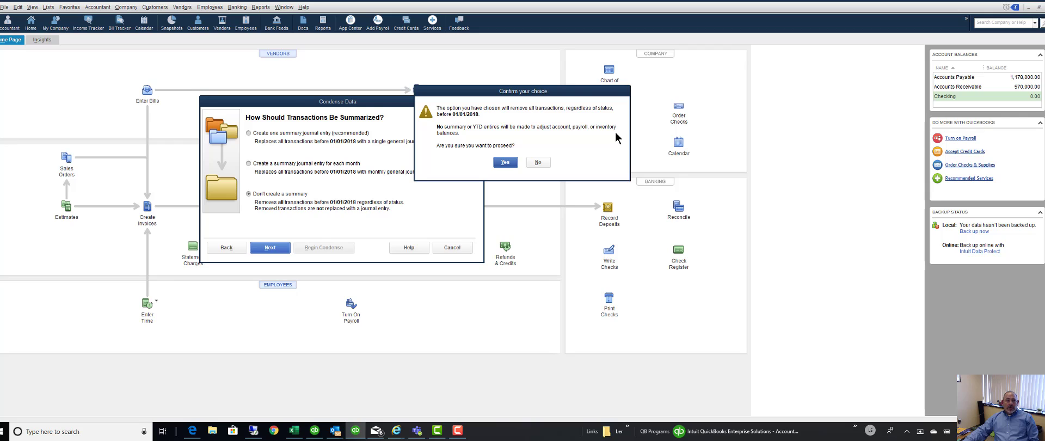
pyautogui.click(505, 163)
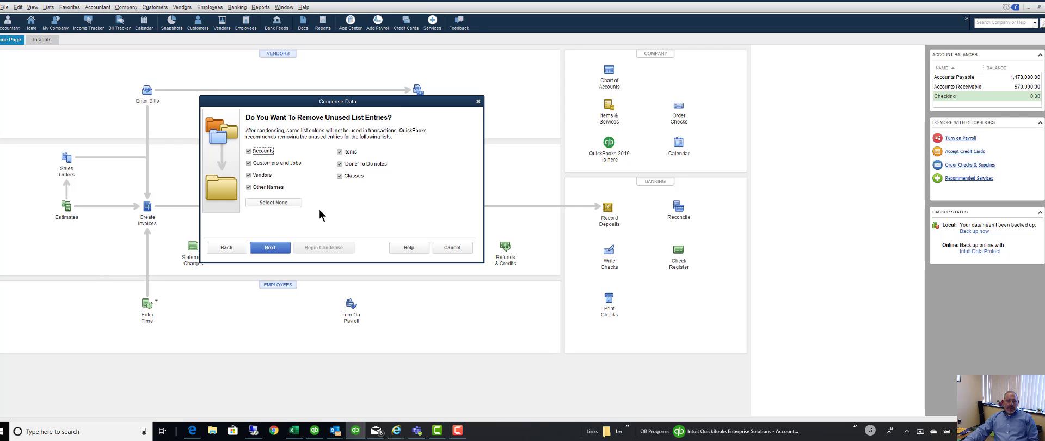
pyautogui.click(270, 247)
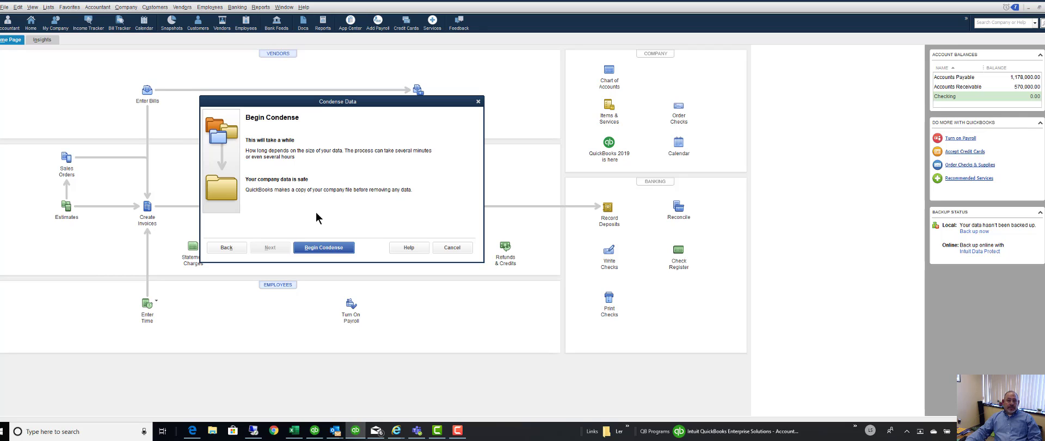
pyautogui.click(460, 249)
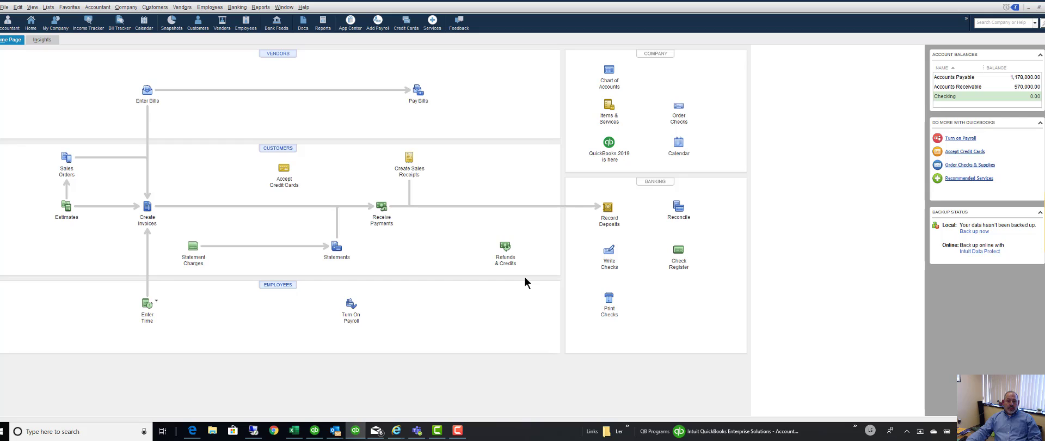